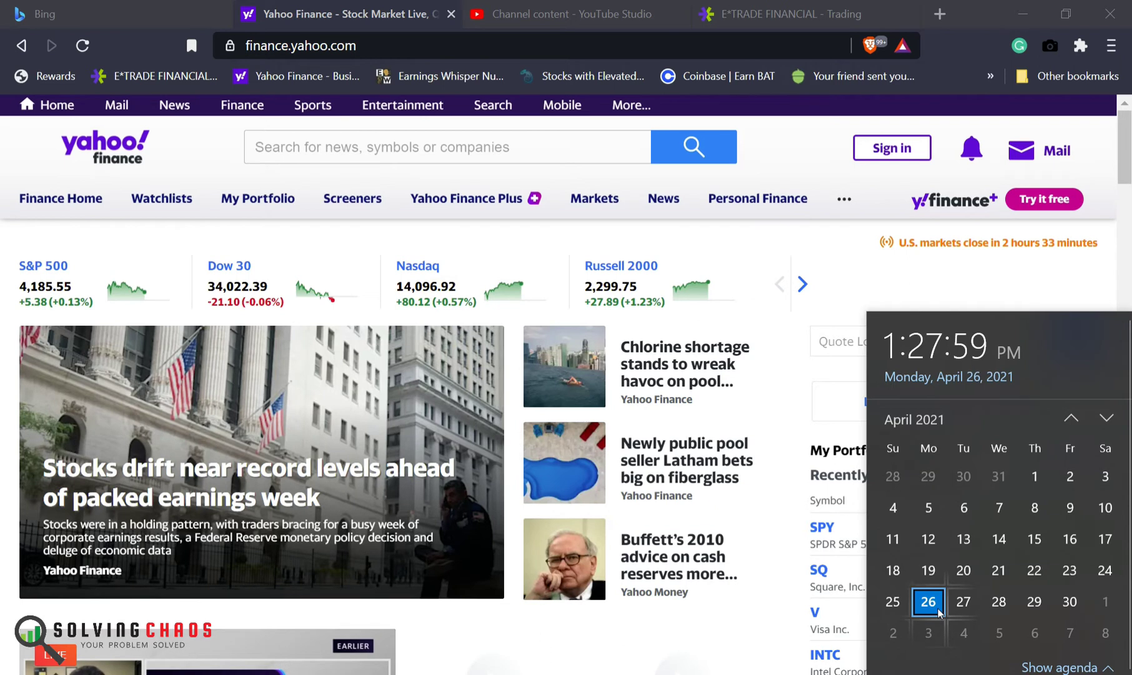
# - Dismiss the date and time popup, then switch to the E*TRADE SPY iron condor order
pyautogui.click(726, 637)
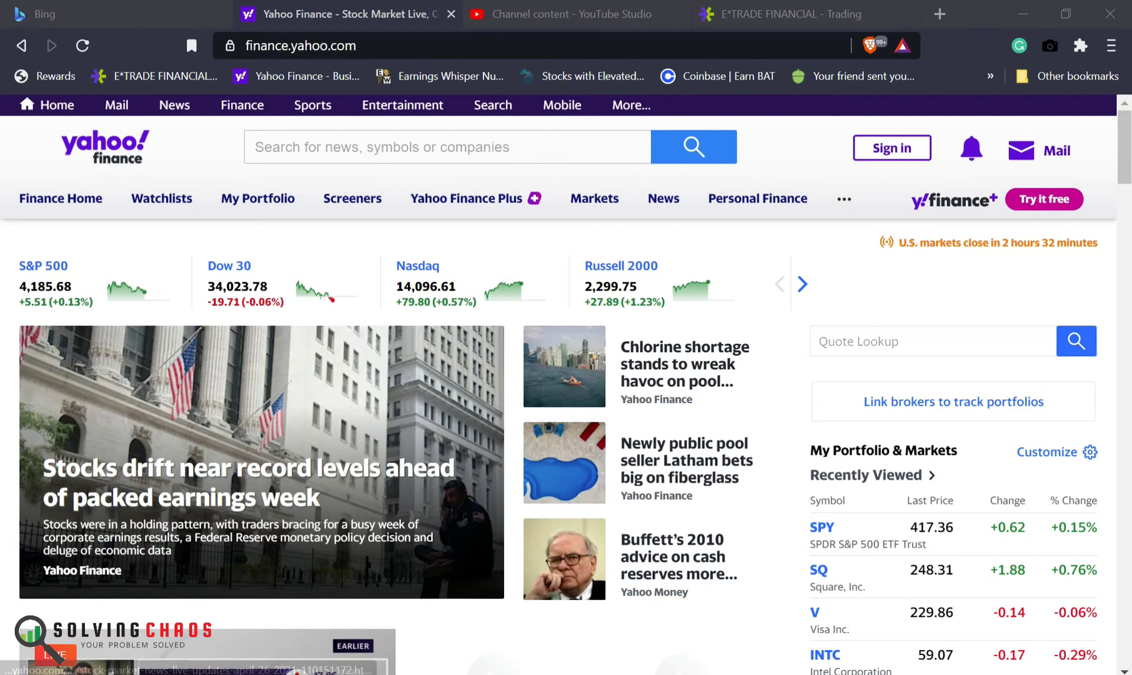
pyautogui.hotkey('ctrl', '4')
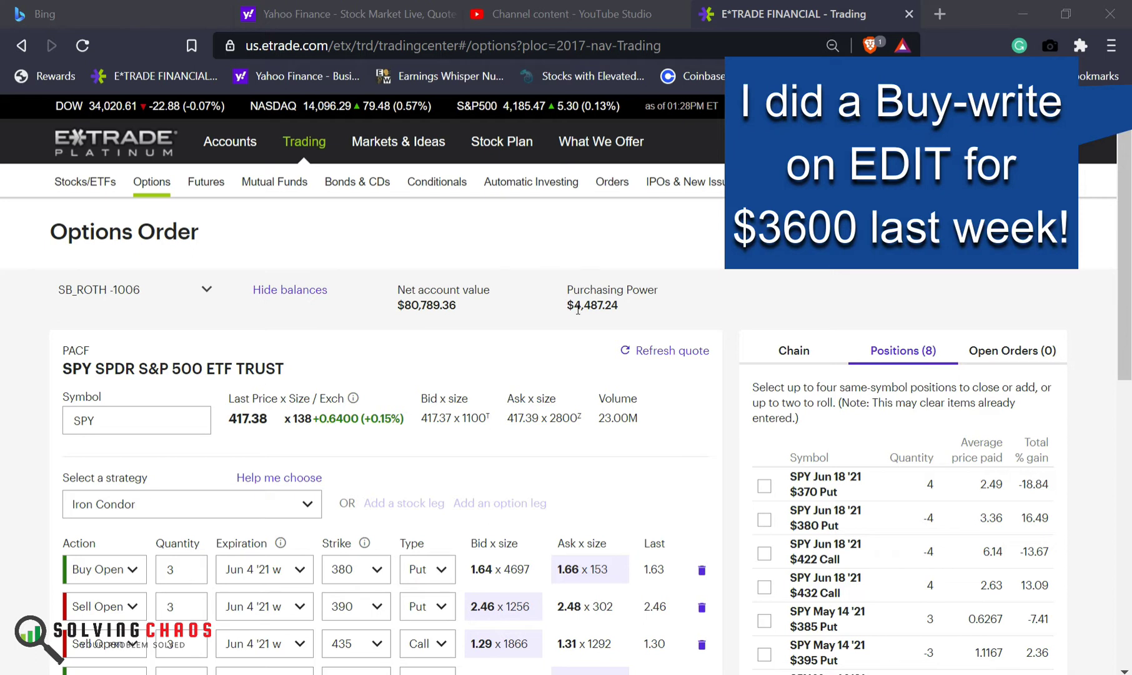
# - Scroll through the SPY iron condor order to review its fourth leg and price fields
pyautogui.scroll(-2, 399, 485)
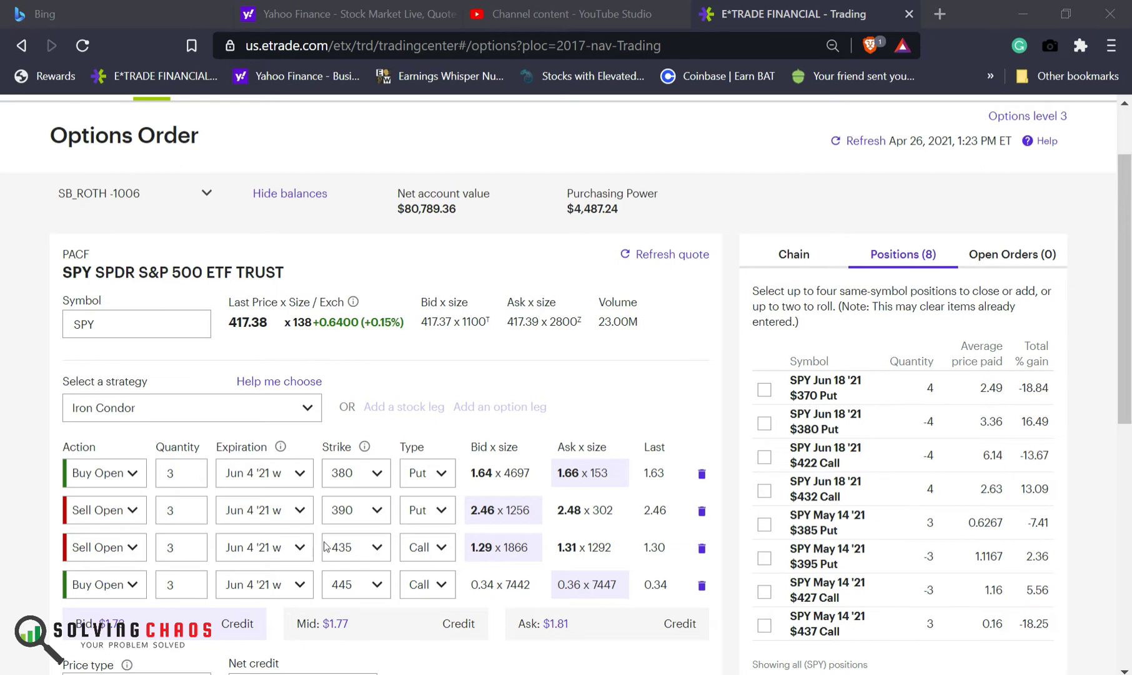
pyautogui.scroll(-2, 280, 522)
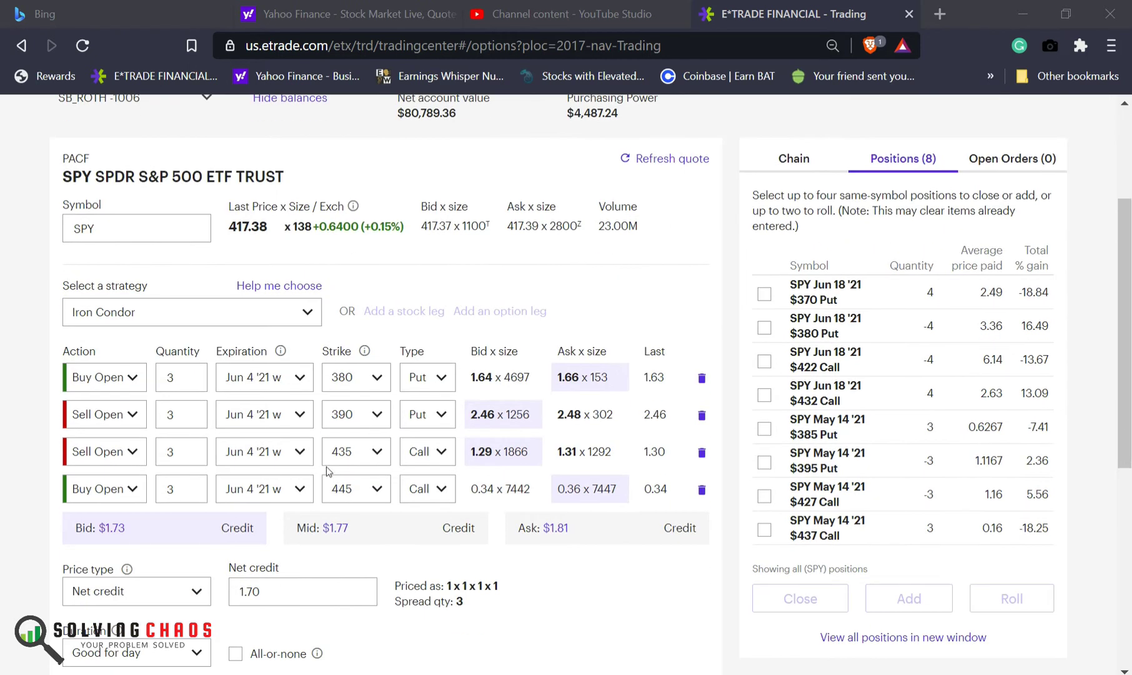
pyautogui.scroll(2, 384, 513)
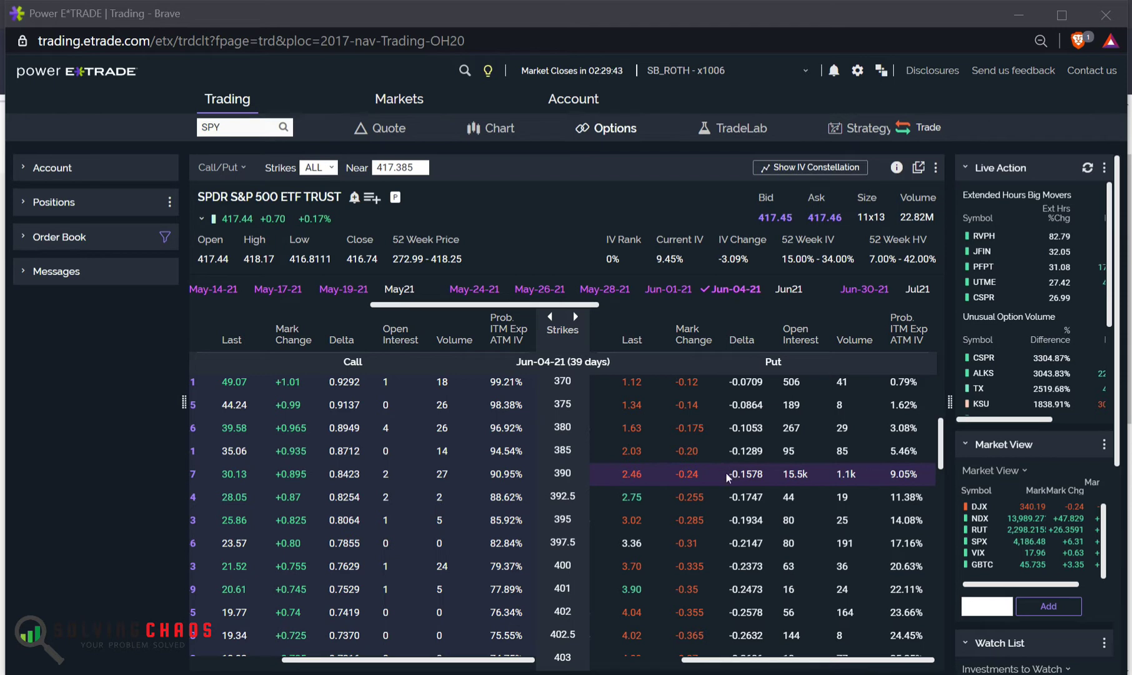
pyautogui.scroll(-4, 446, 575)
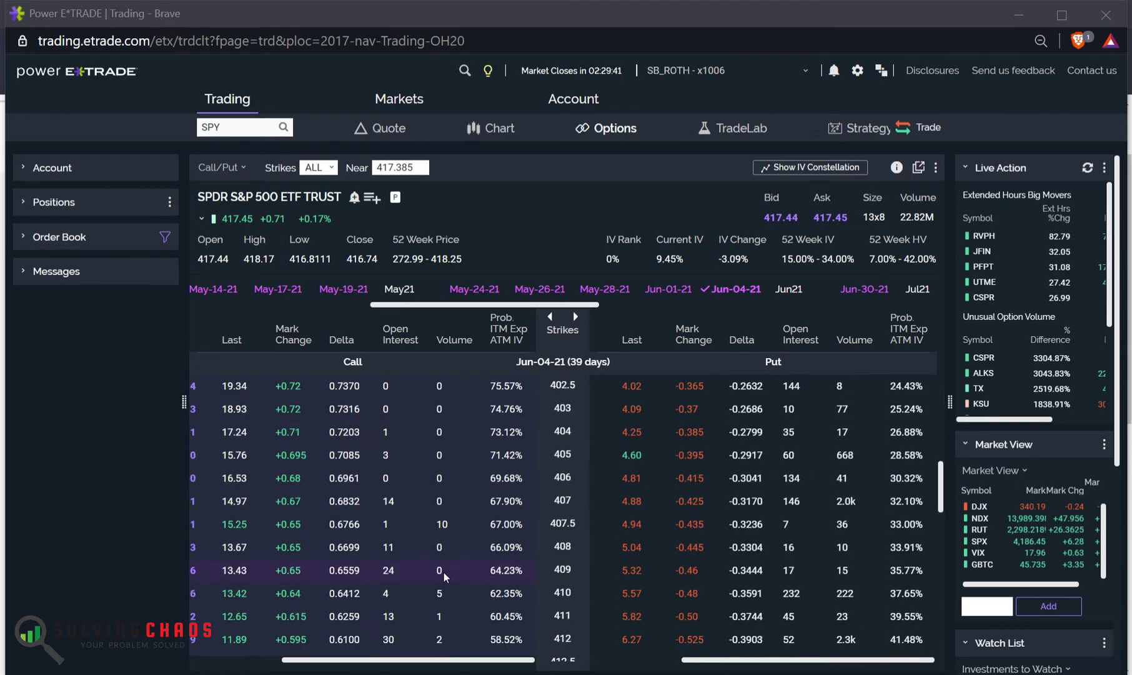
pyautogui.scroll(-5, 446, 575)
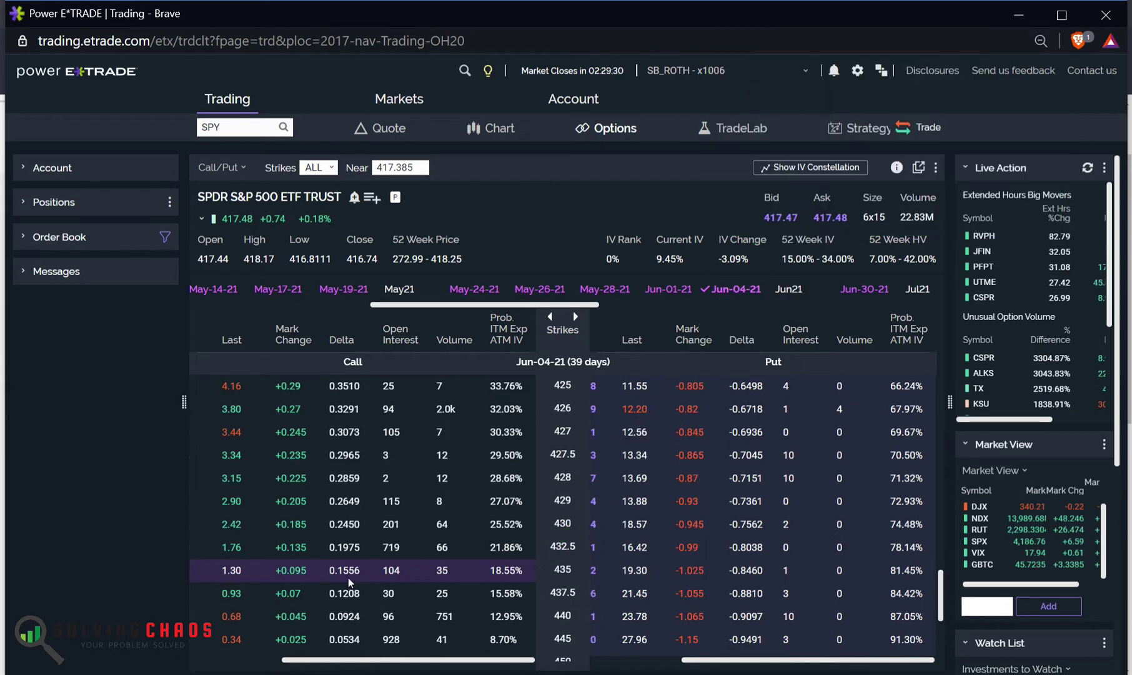
pyautogui.scroll(5, 753, 572)
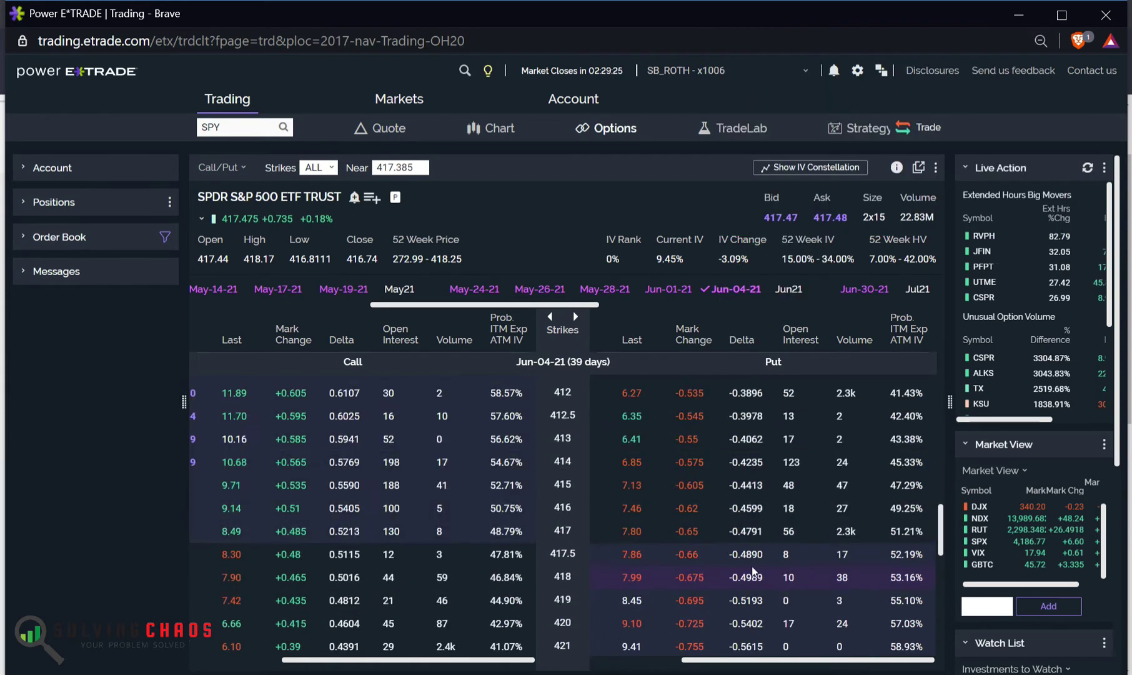
pyautogui.scroll(3, 753, 571)
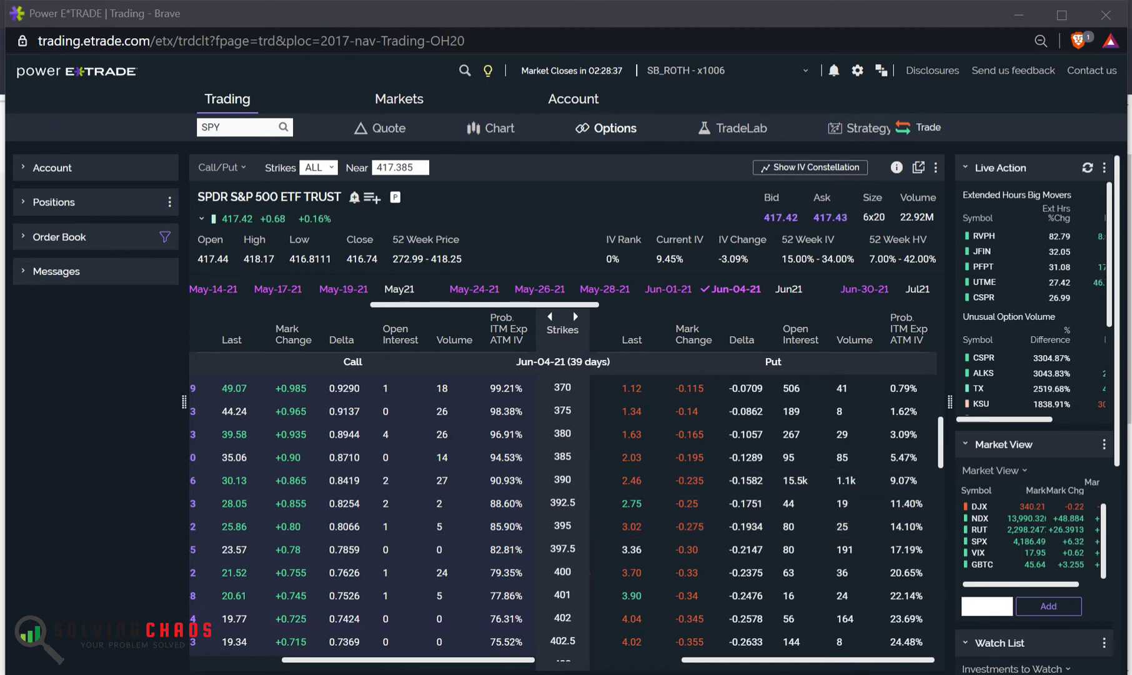
# - Return to the SPY iron condor order and refresh its leg quotes
pyautogui.click(343, 638)
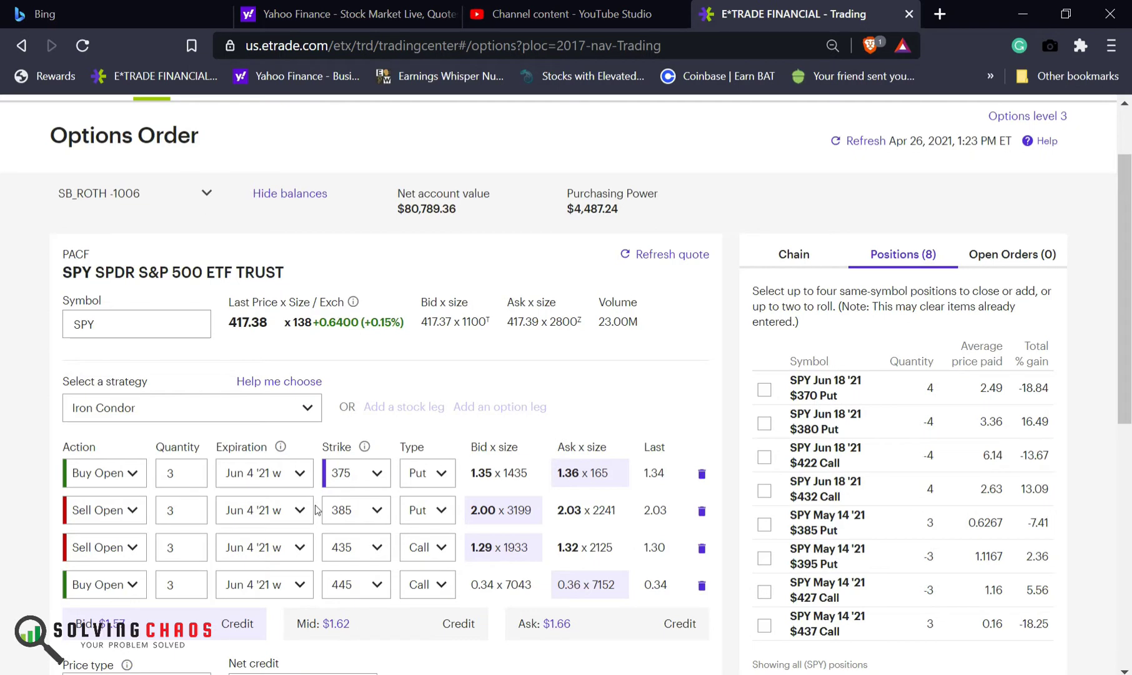
pyautogui.click(651, 255)
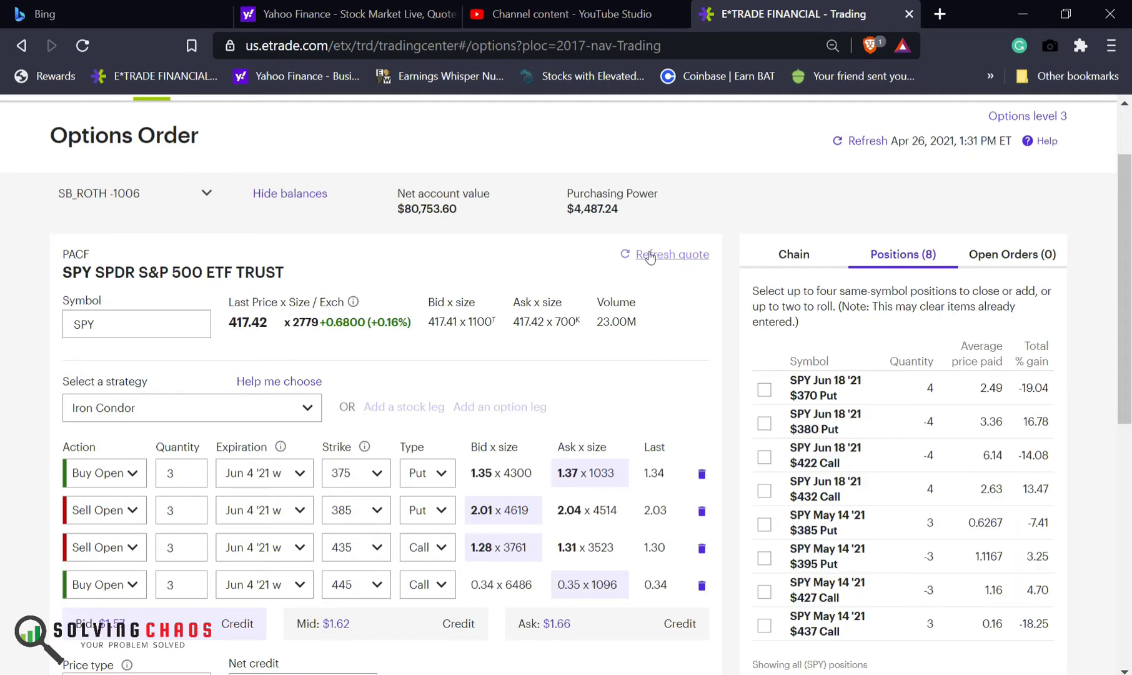
pyautogui.scroll(-2, 267, 431)
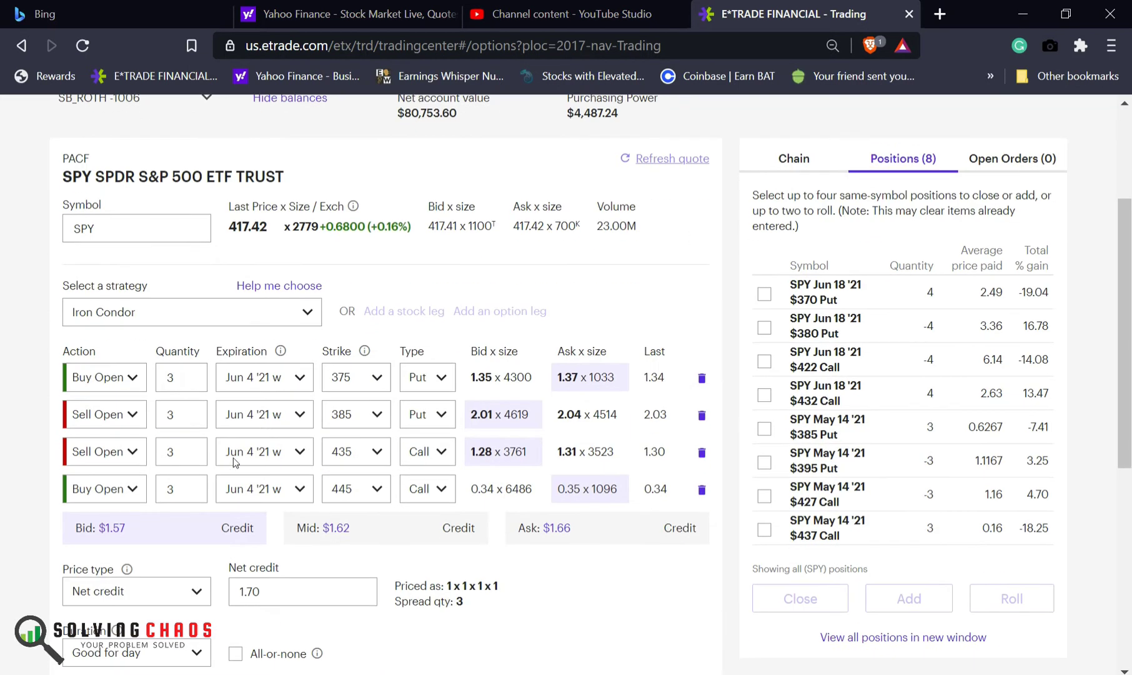
# - Lower the net credit from 1.70 to 1.60 and preview the order
pyautogui.click(283, 586)
pyautogui.press('BackSpace')
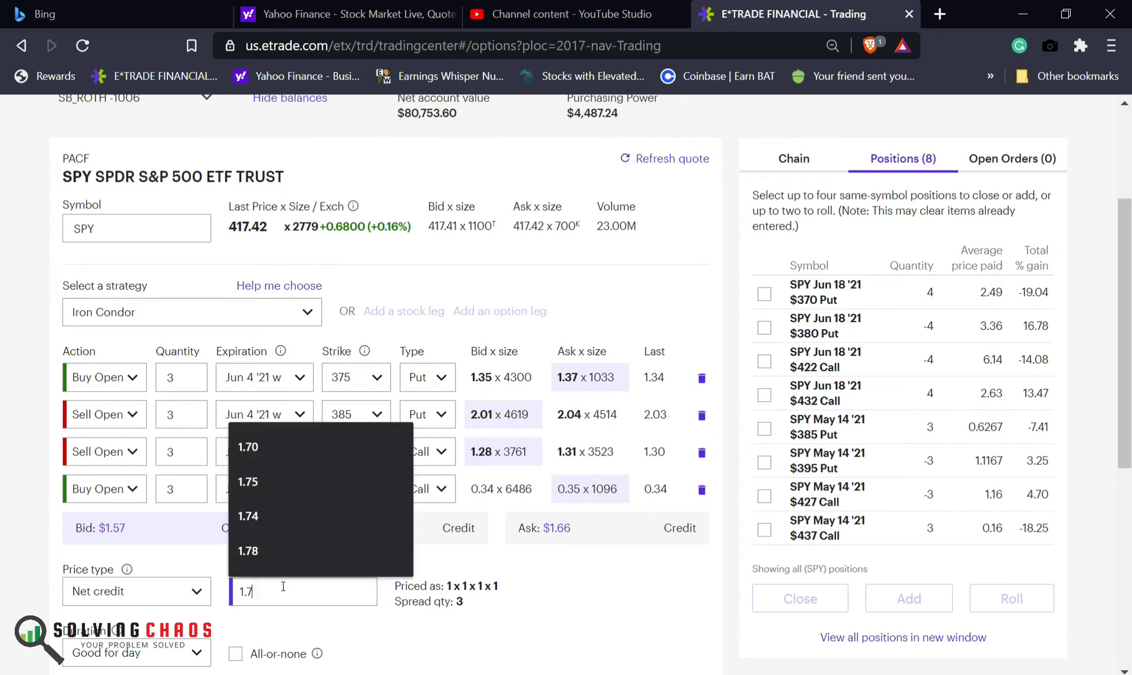
pyautogui.press('BackSpace')
pyautogui.write('60')
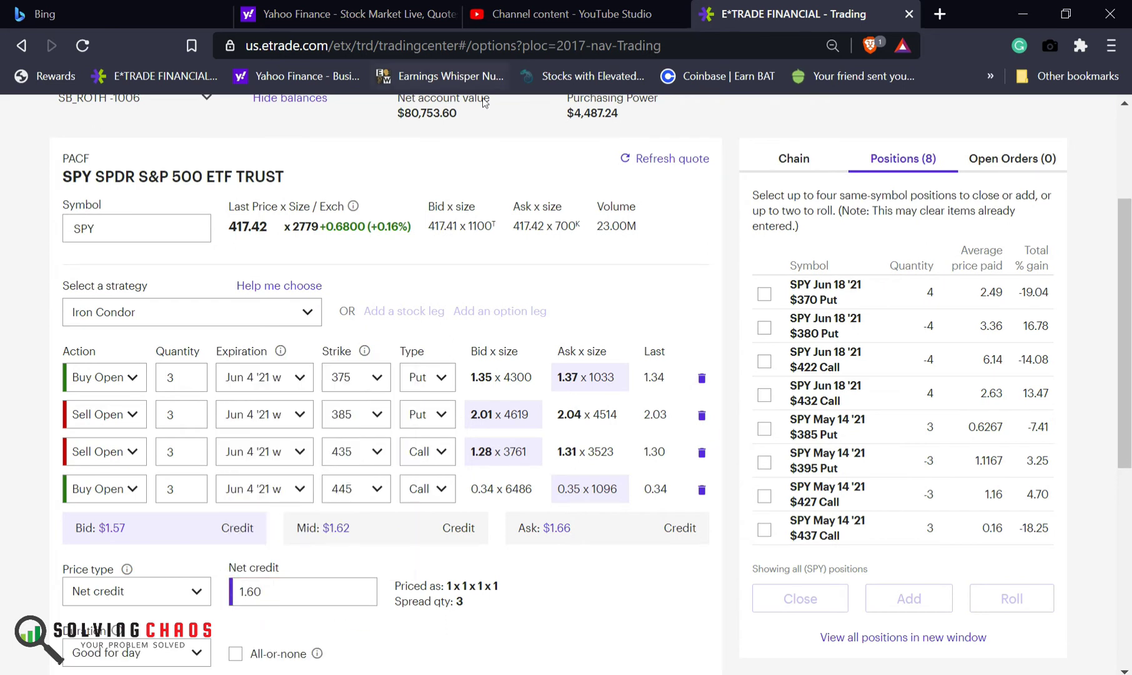
pyautogui.scroll(-1, 411, 405)
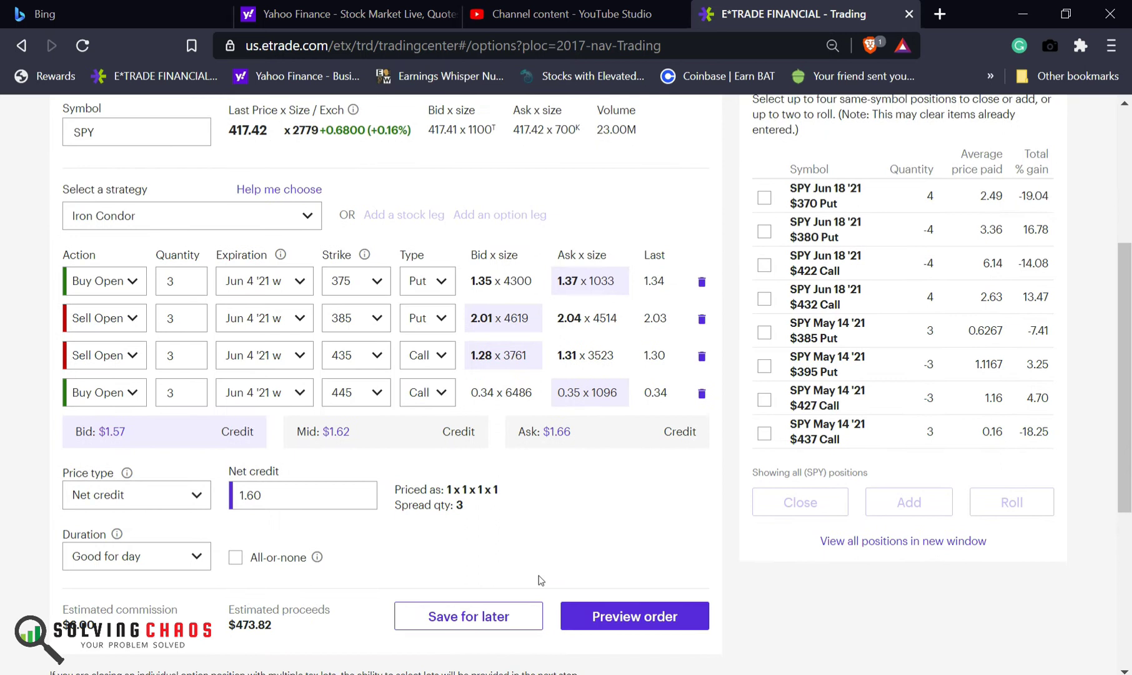
pyautogui.click(598, 626)
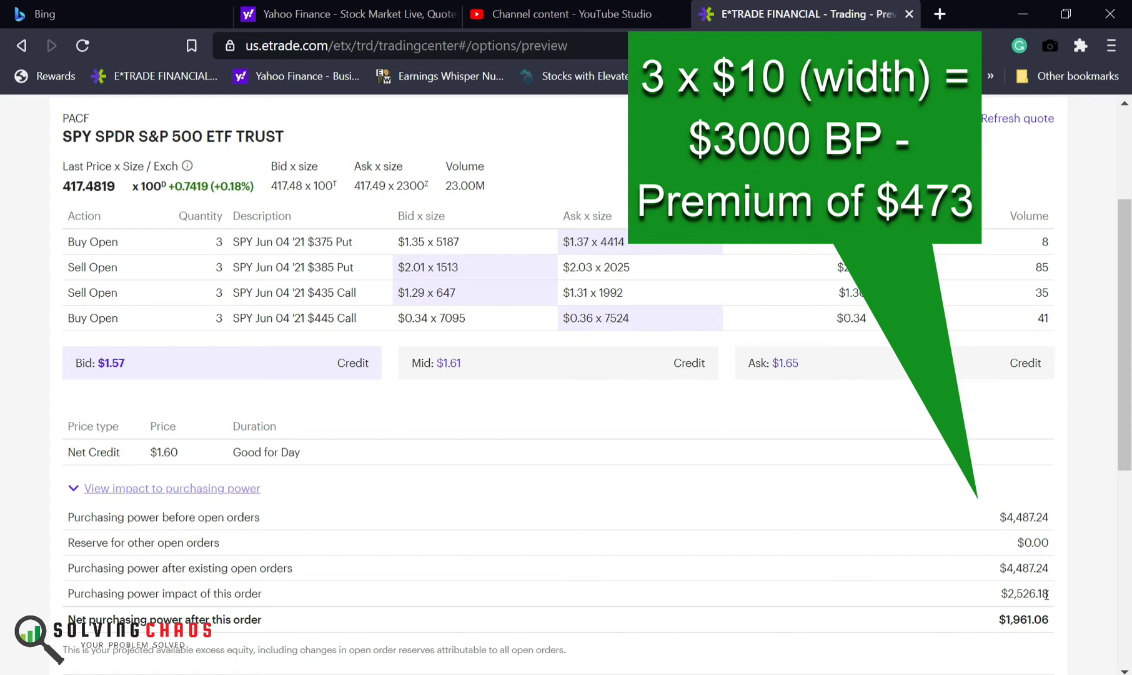
# - Check the $2,526.18 purchasing-power impact and place the 3-lot SPY iron condor
pyautogui.scroll(-2, 940, 598)
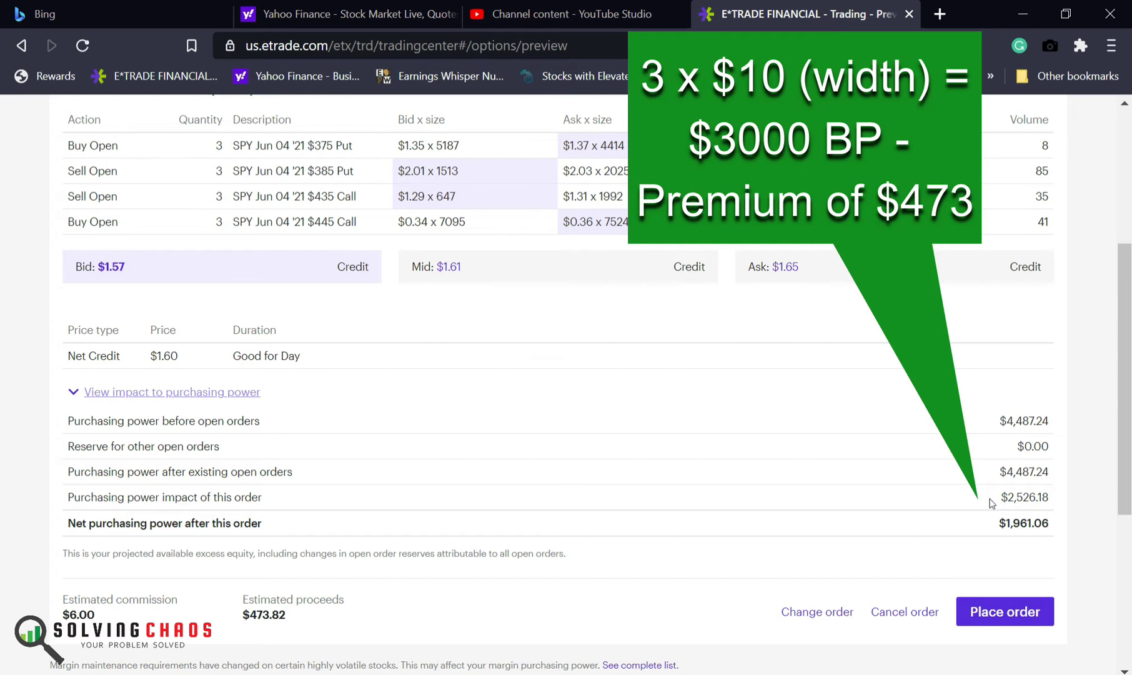
pyautogui.moveTo(1000, 498); pyautogui.dragTo(954, 505)
pyautogui.click(954, 505)
pyautogui.click(960, 616)
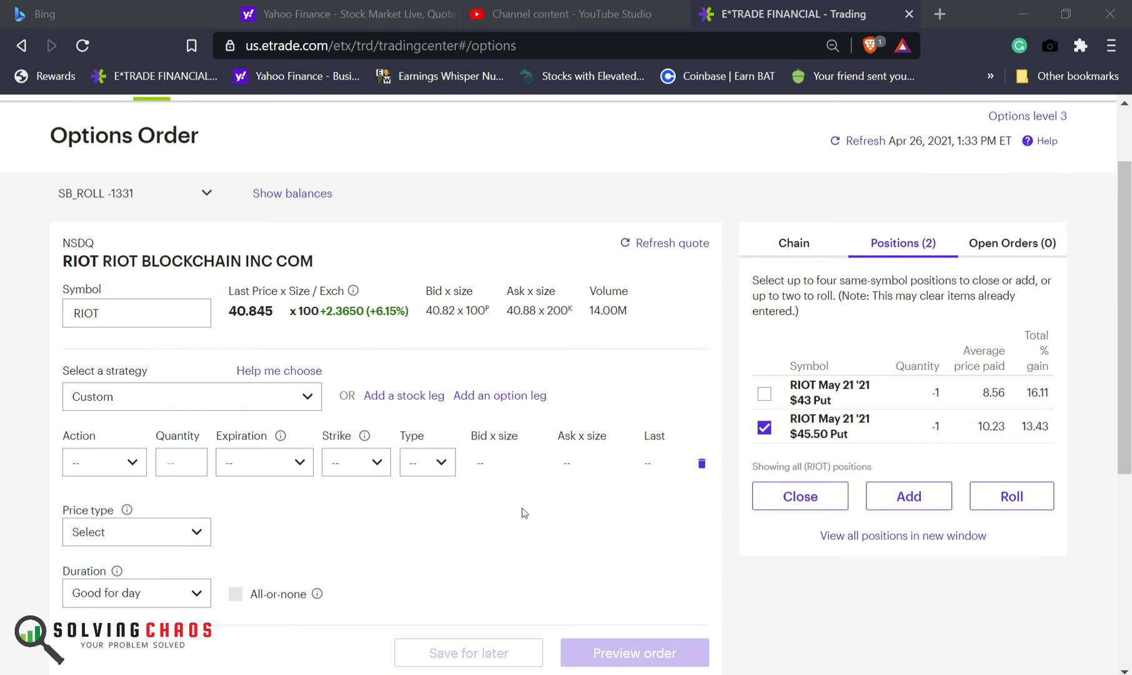
# - Open the alerts from the RIOT order page to check order executions
pyautogui.scroll(2, 489, 597)
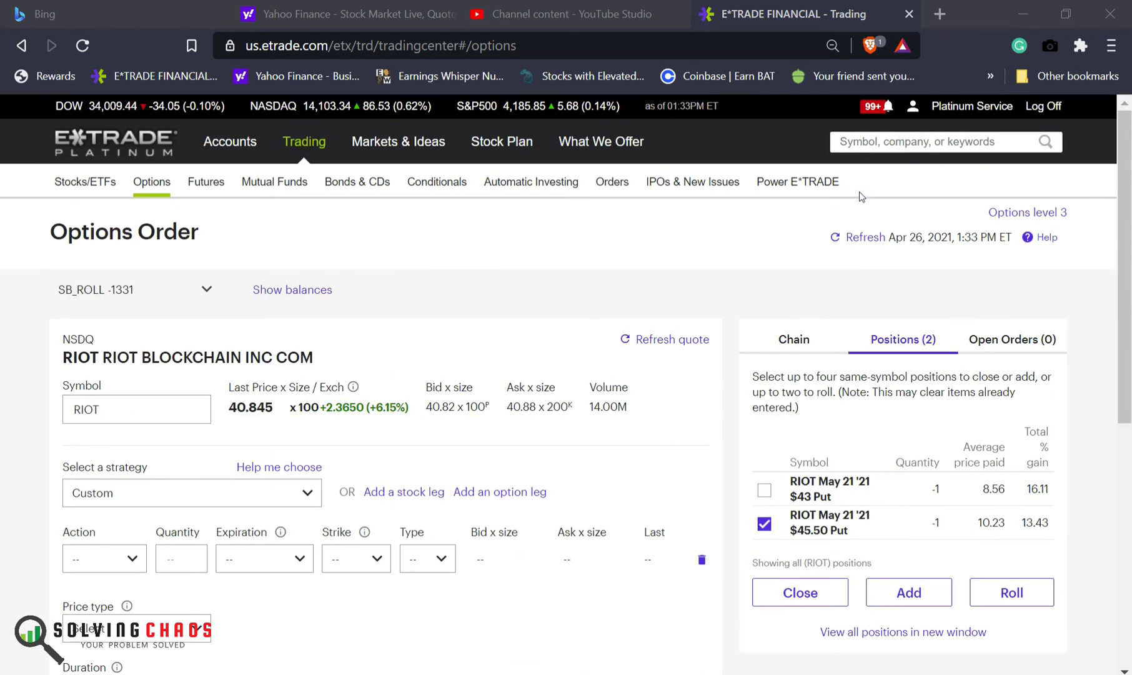
pyautogui.click(888, 108)
pyautogui.scroll(-3, 442, 420)
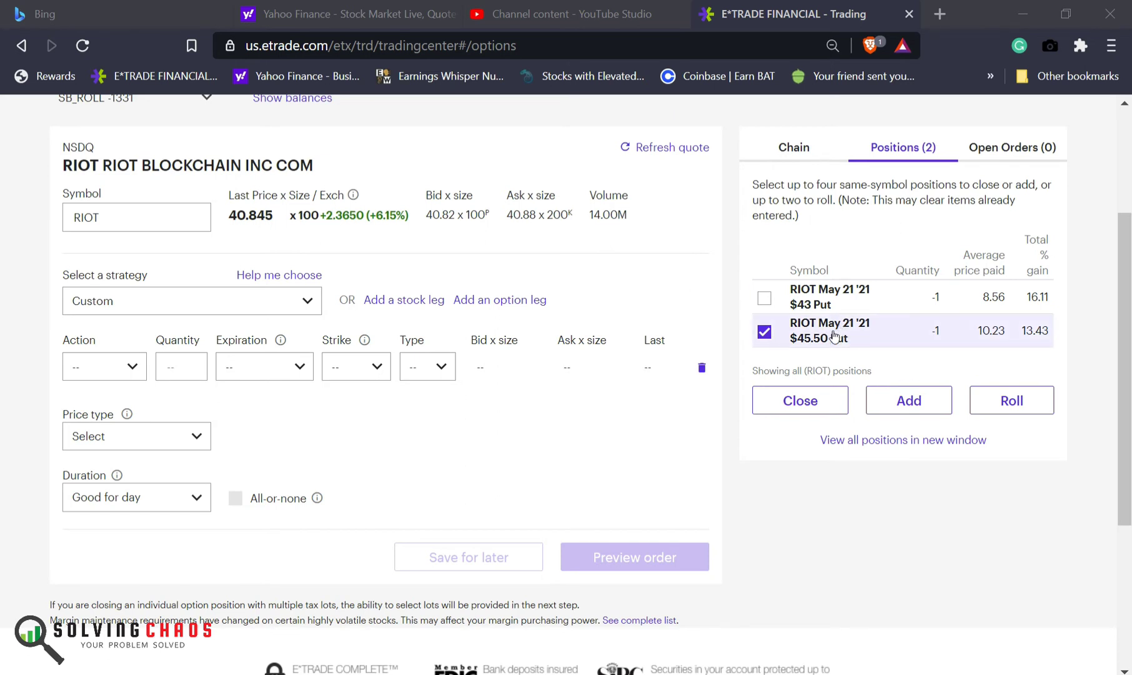
# - Roll the RIOT $45.50 put and set the new Sell Open leg's strike to 44.5
pyautogui.click(1009, 413)
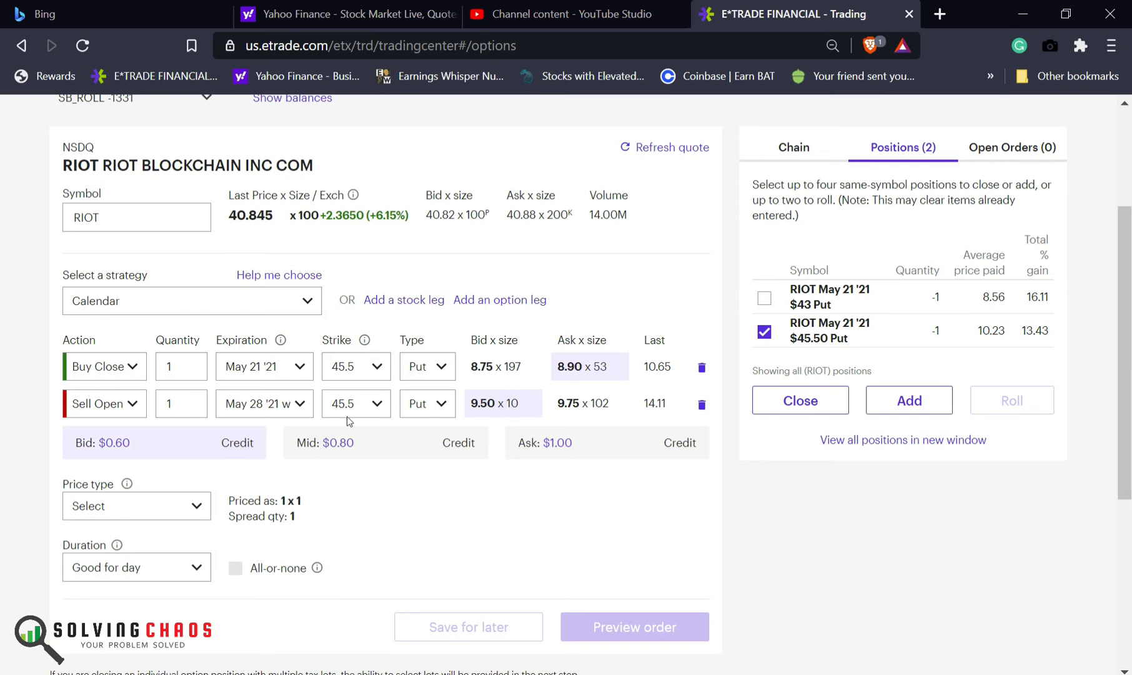
pyautogui.click(363, 407)
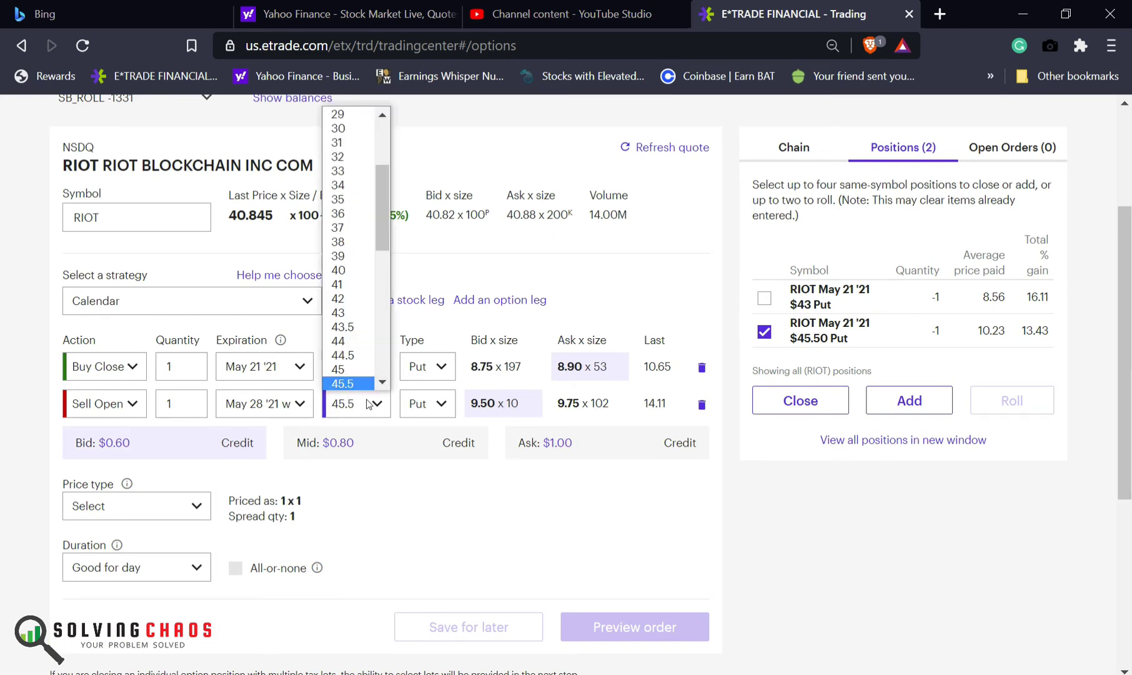
pyautogui.click(368, 373)
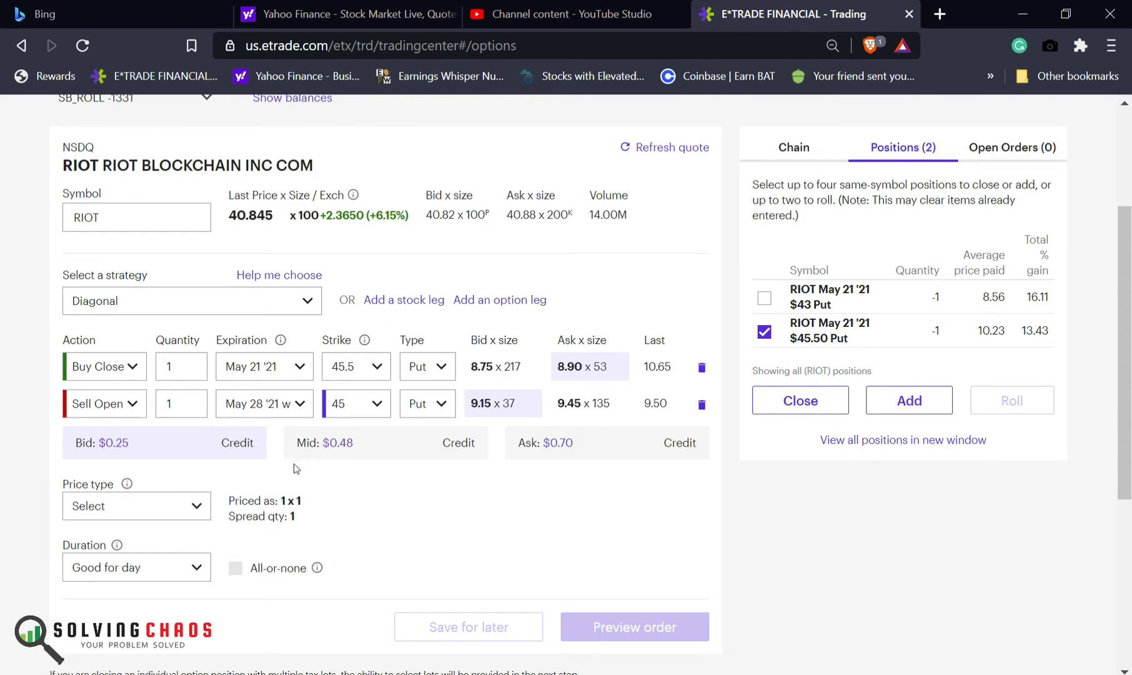
pyautogui.click(278, 404)
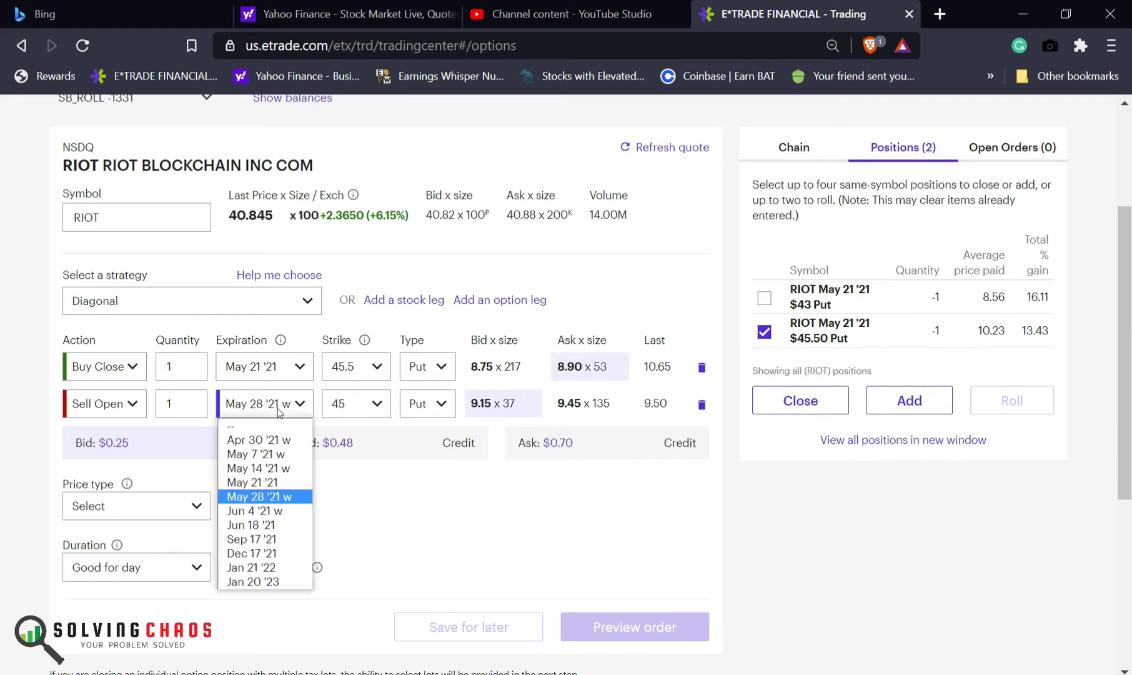
pyautogui.click(270, 511)
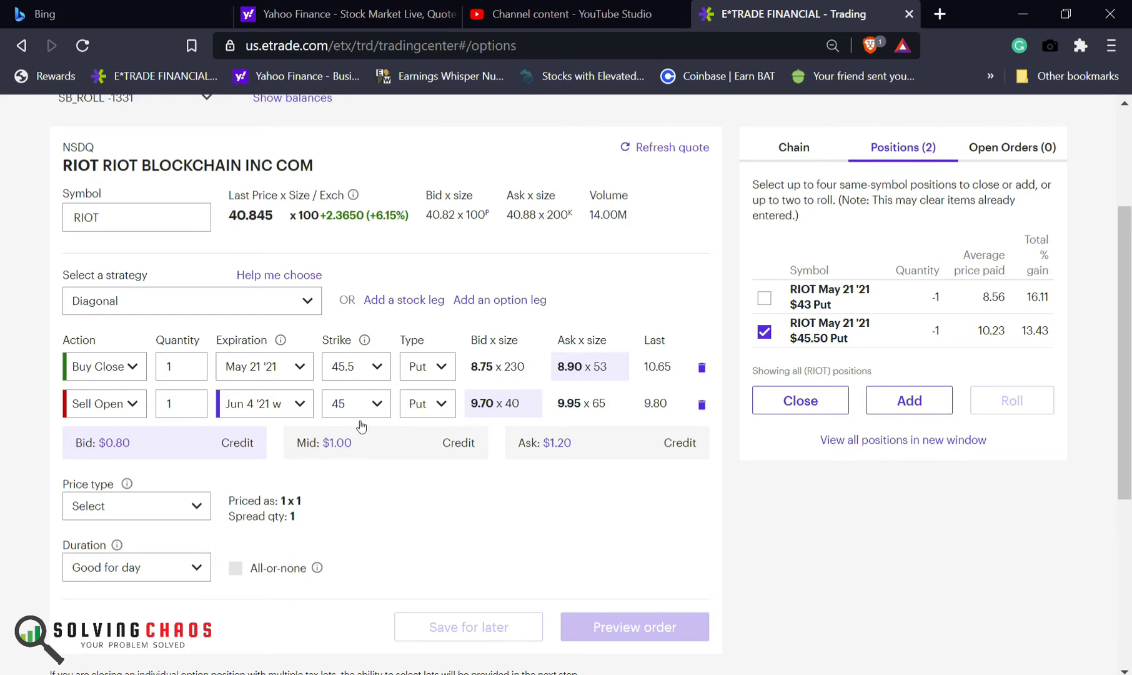
pyautogui.click(379, 405)
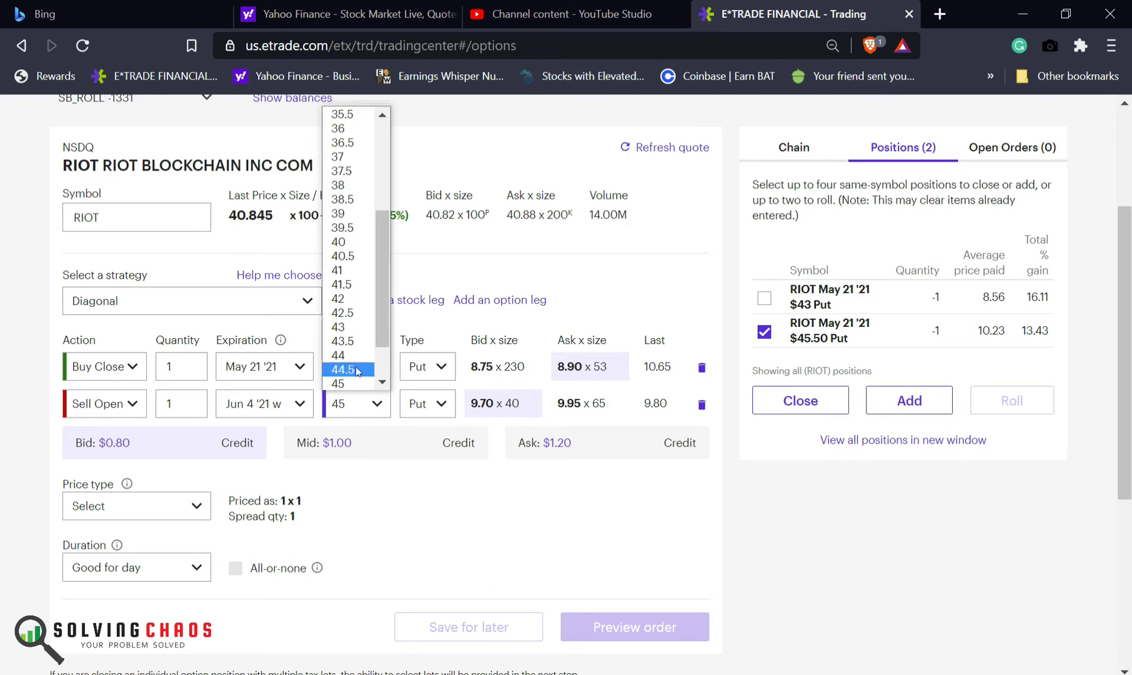
pyautogui.click(358, 369)
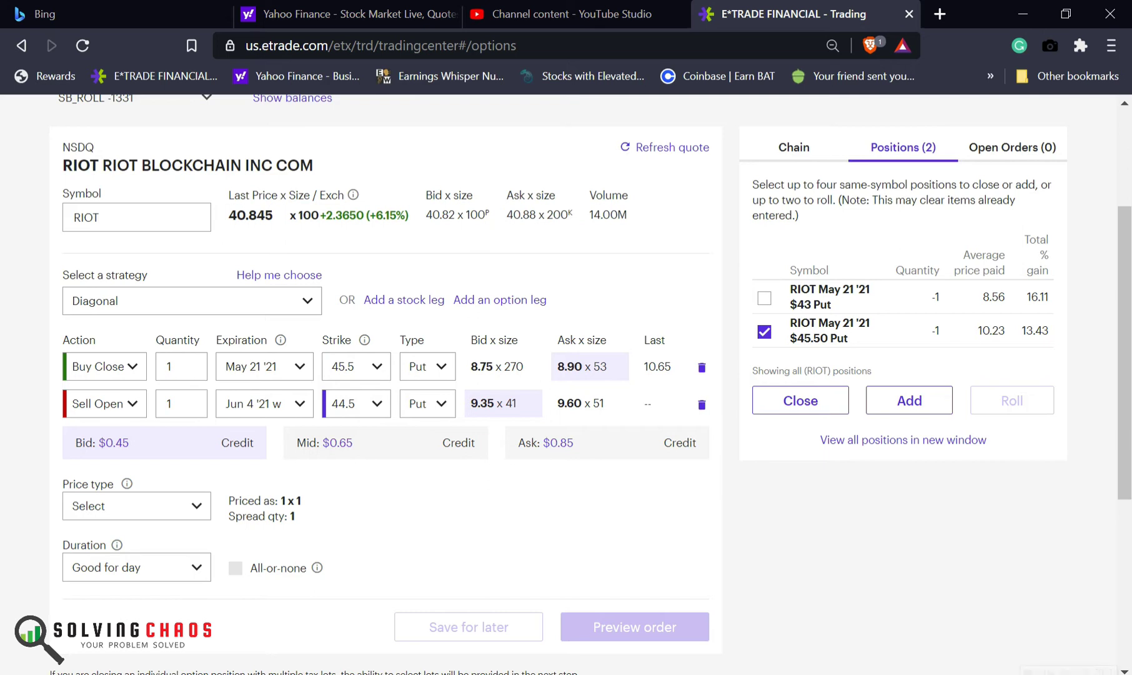
# - Check upcoming dates on the calendar, then set the new leg's expiration to May 28 '21 w
pyautogui.click(1099, 674)
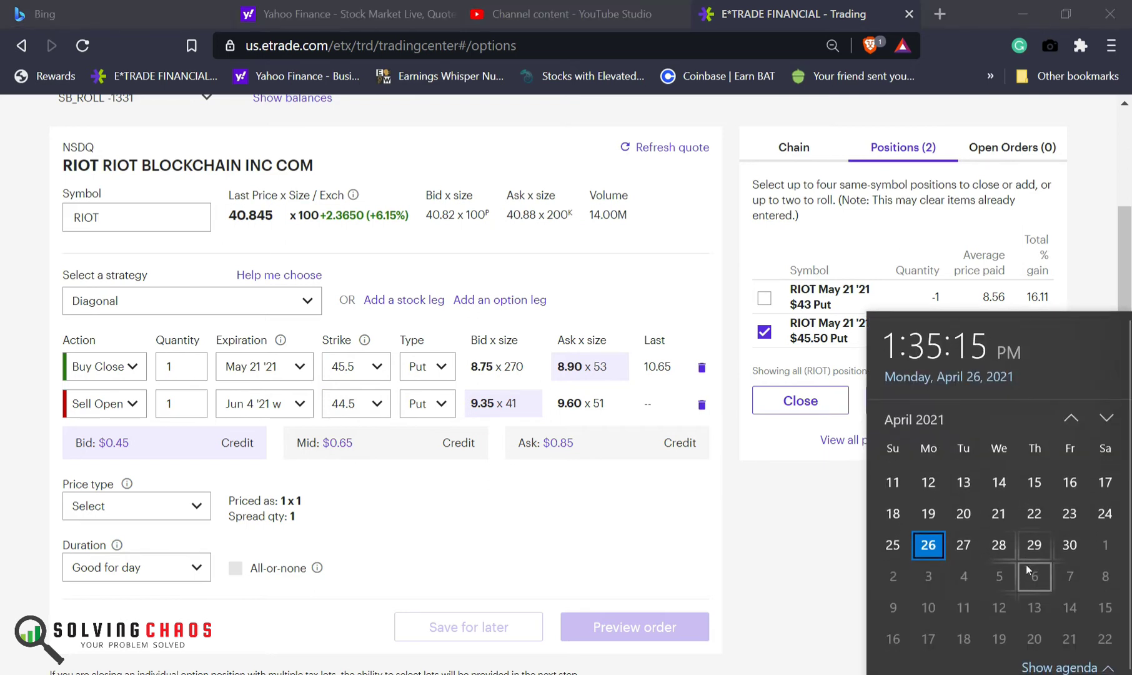
pyautogui.scroll(-1, 1026, 564)
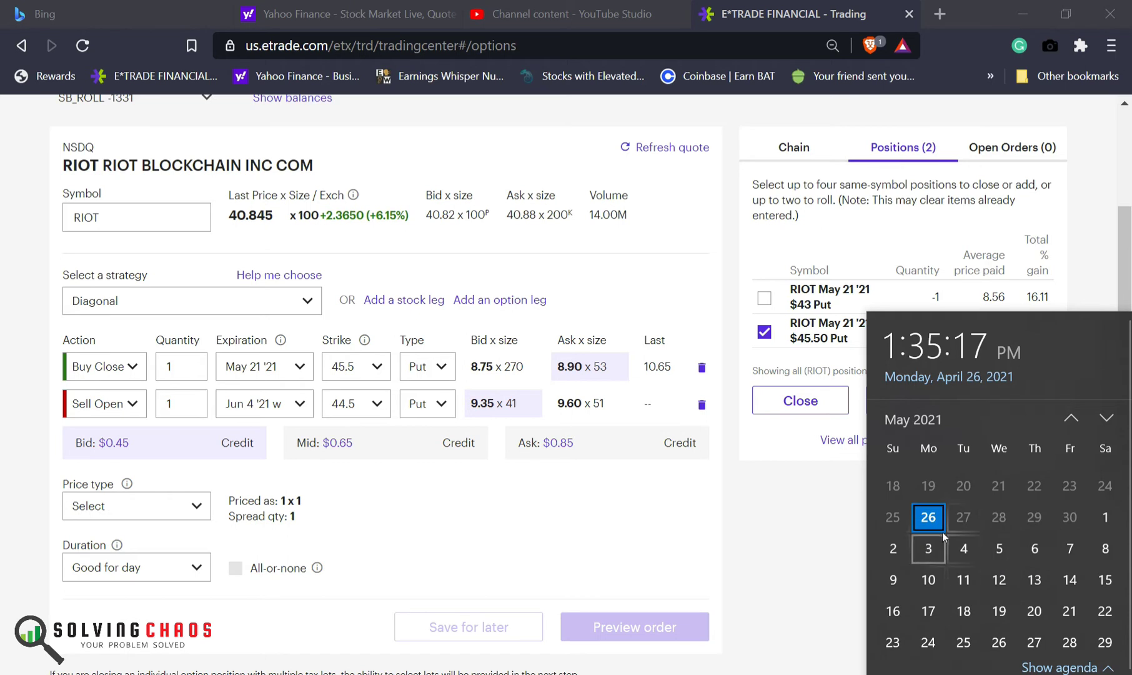
pyautogui.scroll(-1, 969, 587)
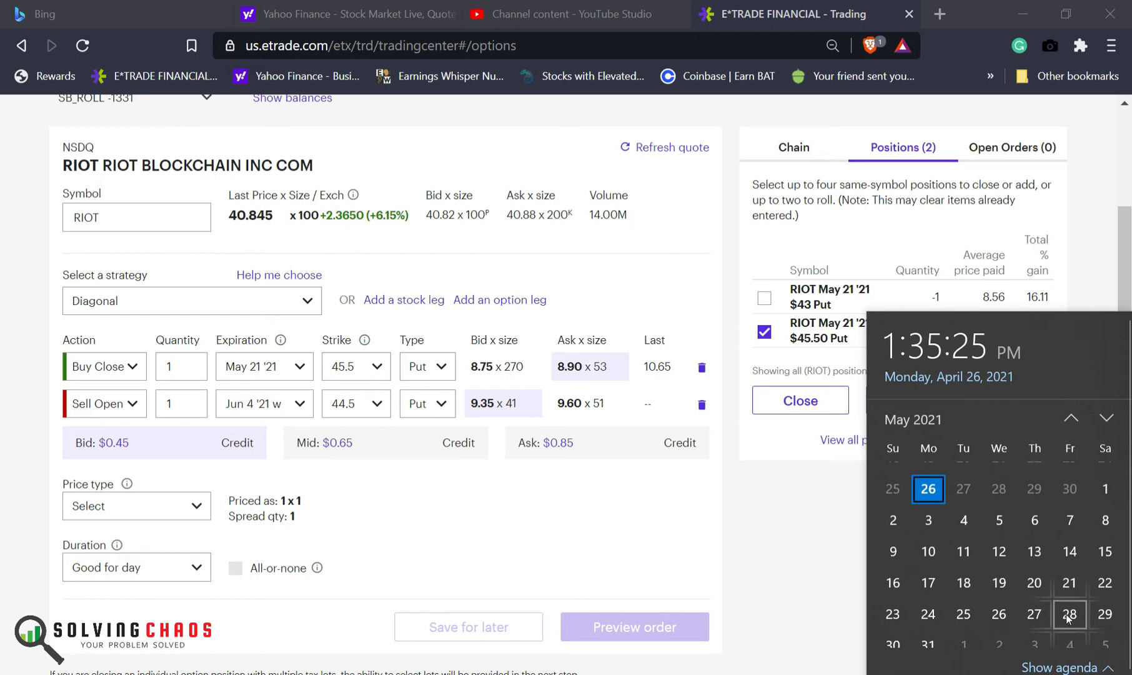
pyautogui.click(278, 410)
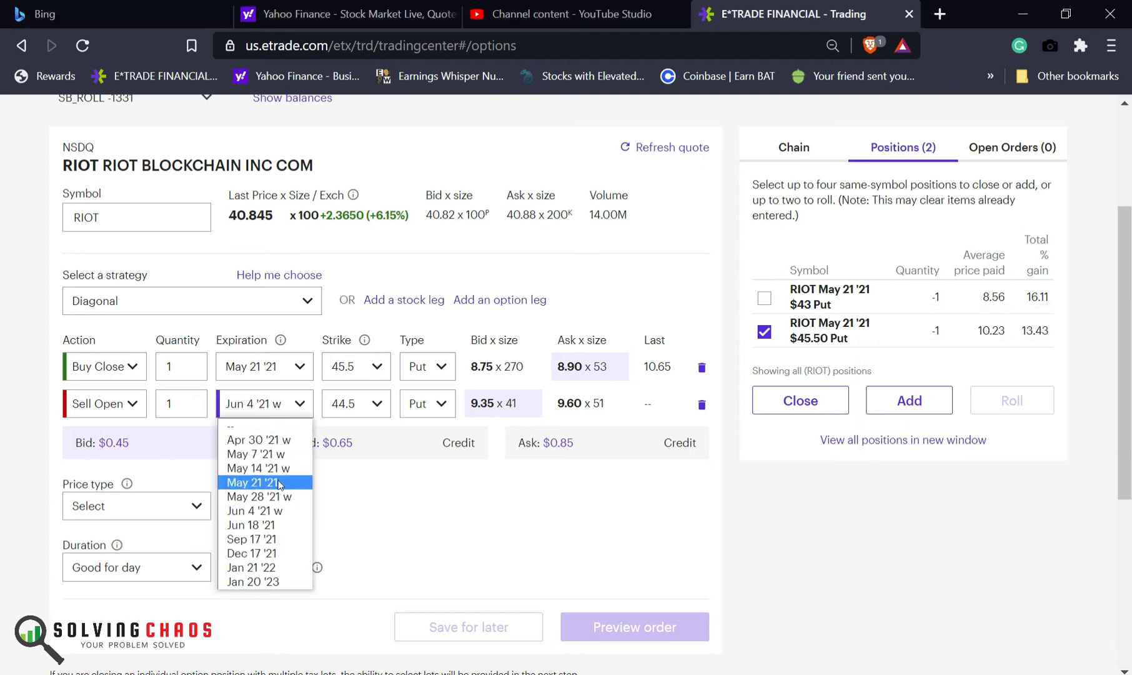
pyautogui.click(278, 495)
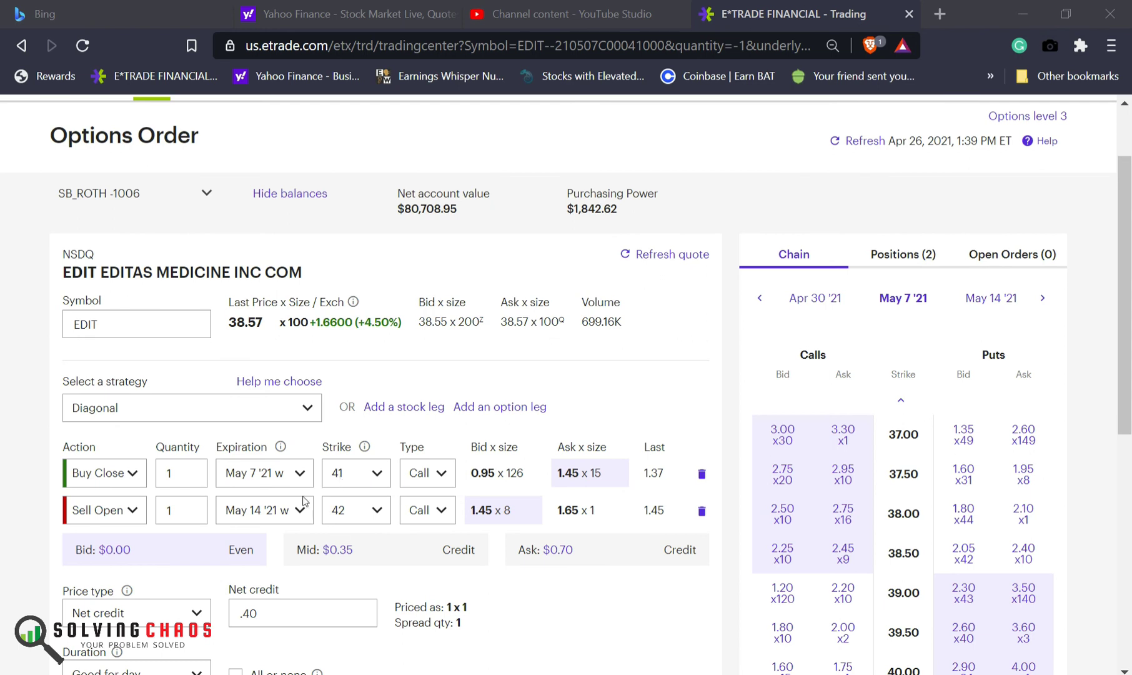
# - Preview the EDIT May 7 41 / May 14 42 call diagonal order
pyautogui.scroll(-1, 336, 538)
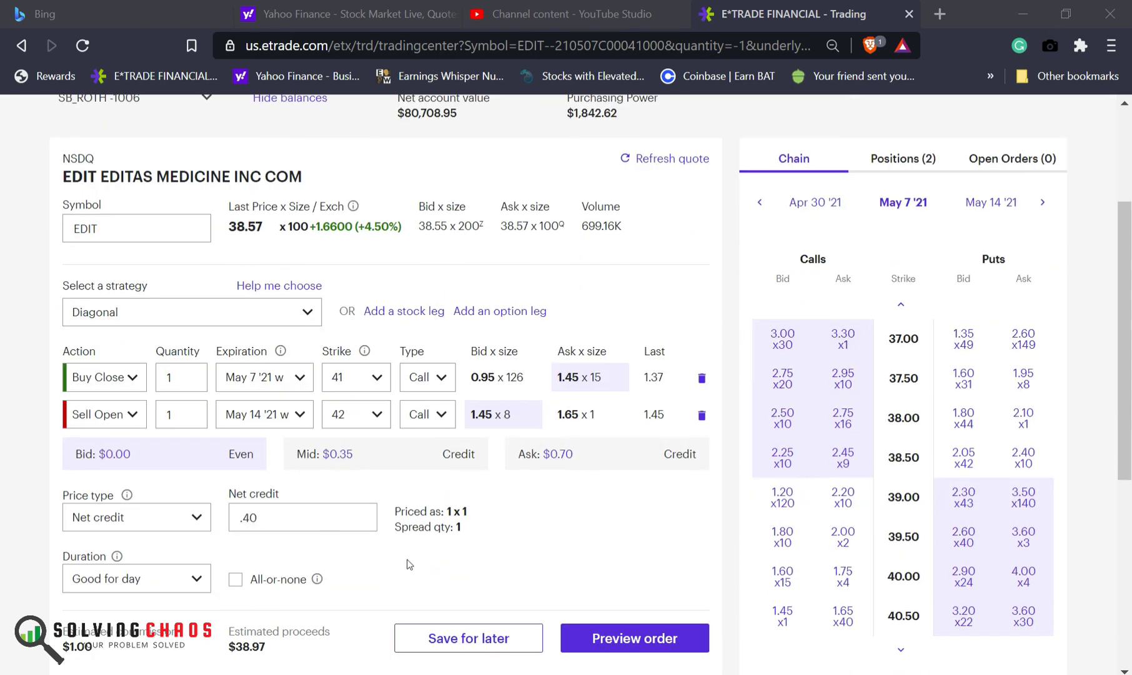
pyautogui.click(628, 641)
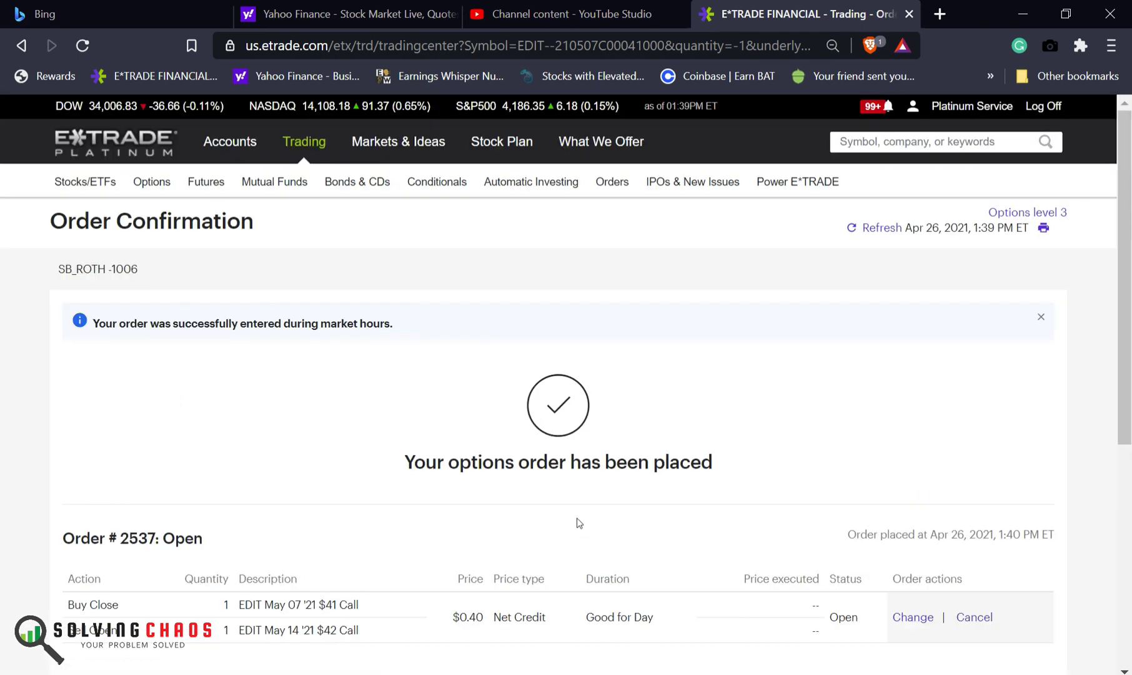
pyautogui.scroll(-3, 576, 522)
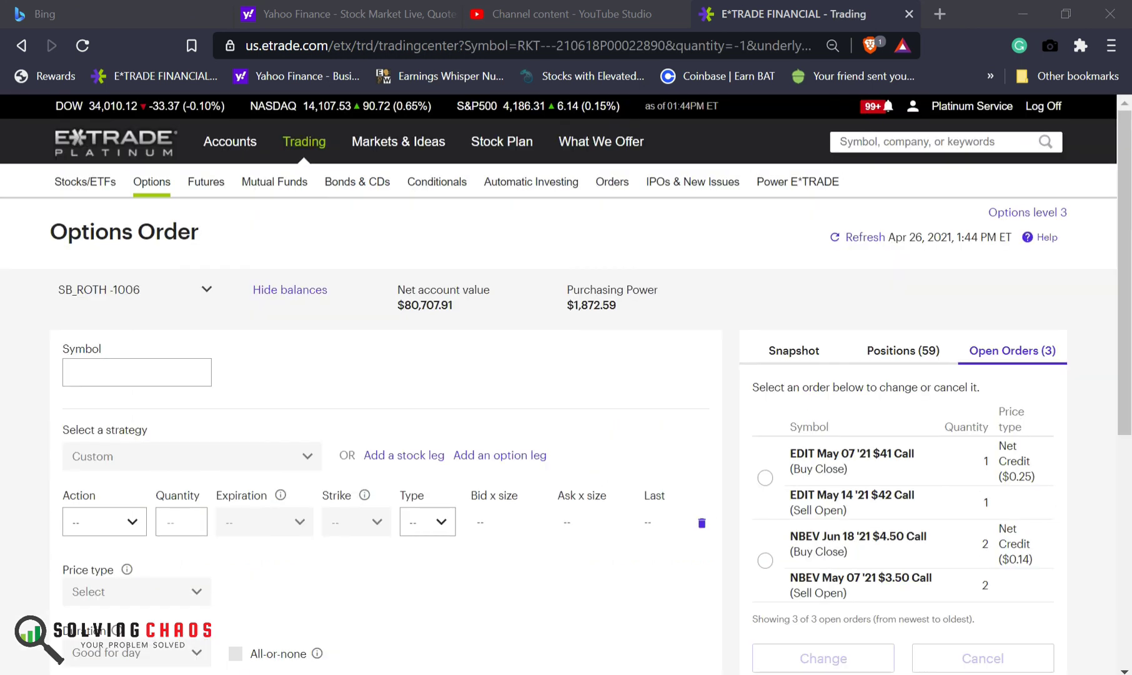
# - Check recent execution alerts and open the full alerts list
pyautogui.click(887, 107)
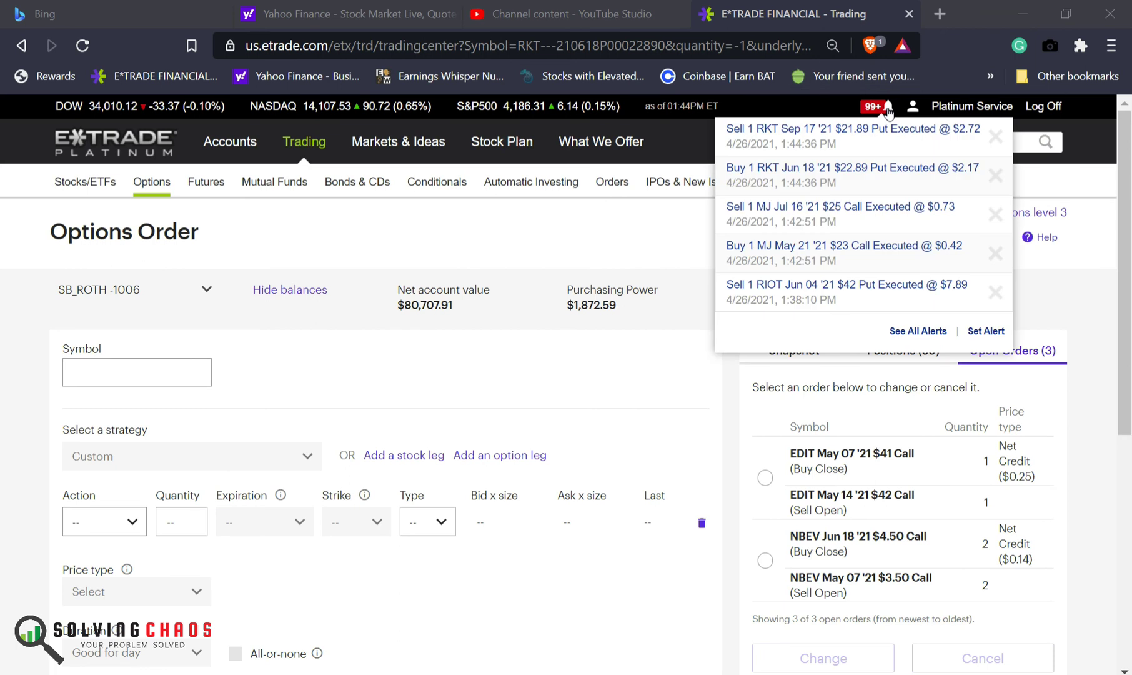
pyautogui.click(900, 331)
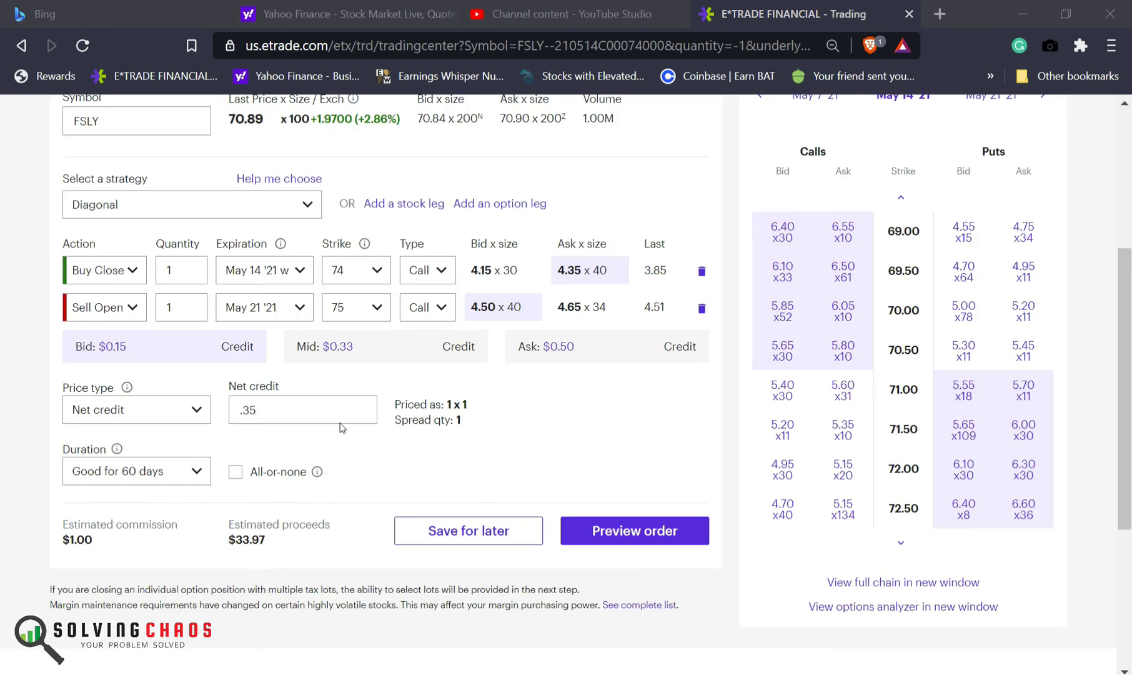
# - Preview the FSLY May 14 74 / May 21 75 call diagonal order
pyautogui.click(653, 531)
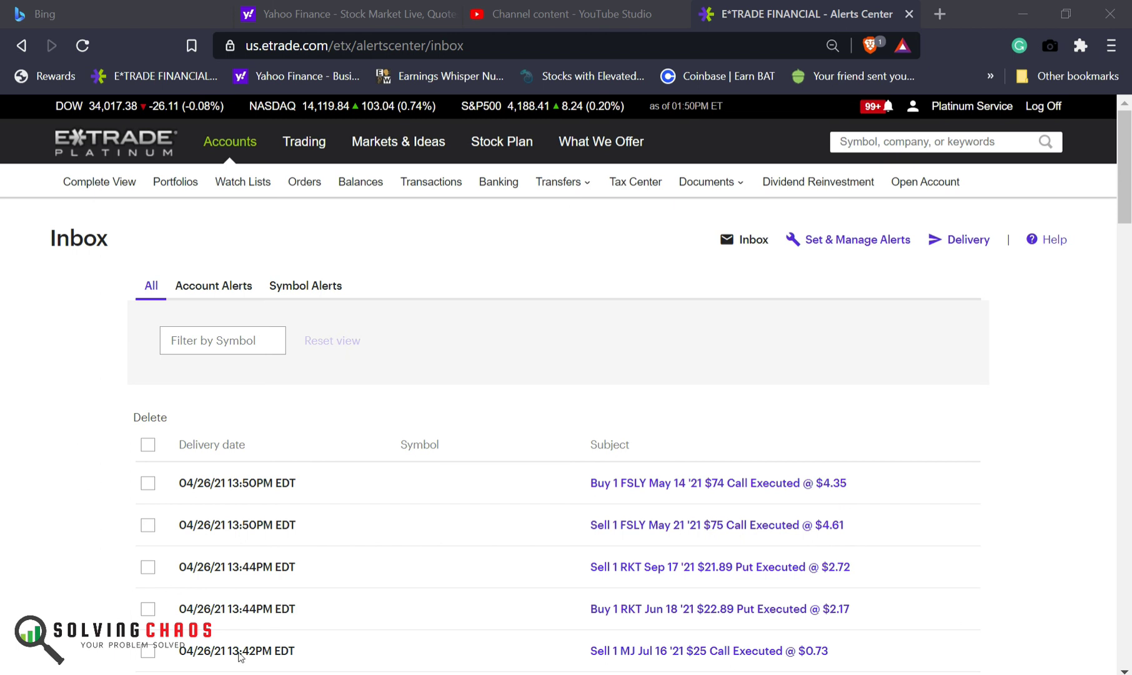
# - Close the E*TRADE Alerts Center tab with Ctrl+W
pyautogui.hotkey('ctrl', 'w')
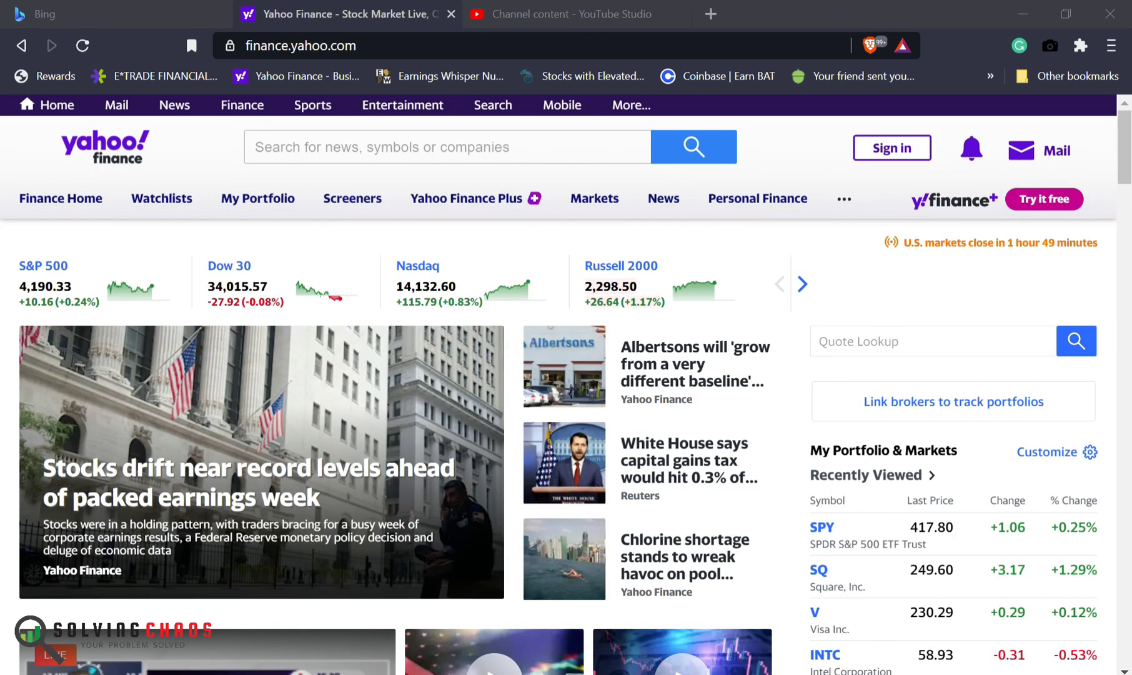